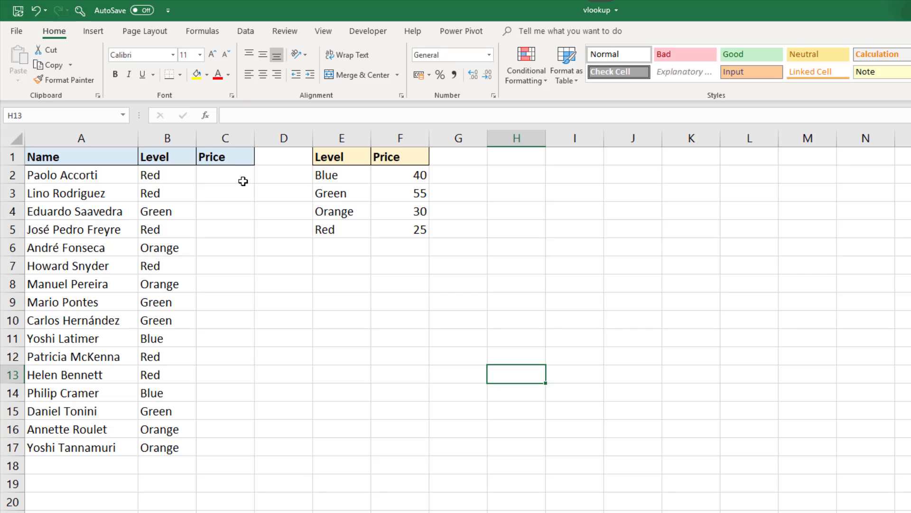
Start a VLOOKUP formula in C2 with the level in B2 as the lookup value.
{"action": "left_click", "coordinate": [242, 179]}
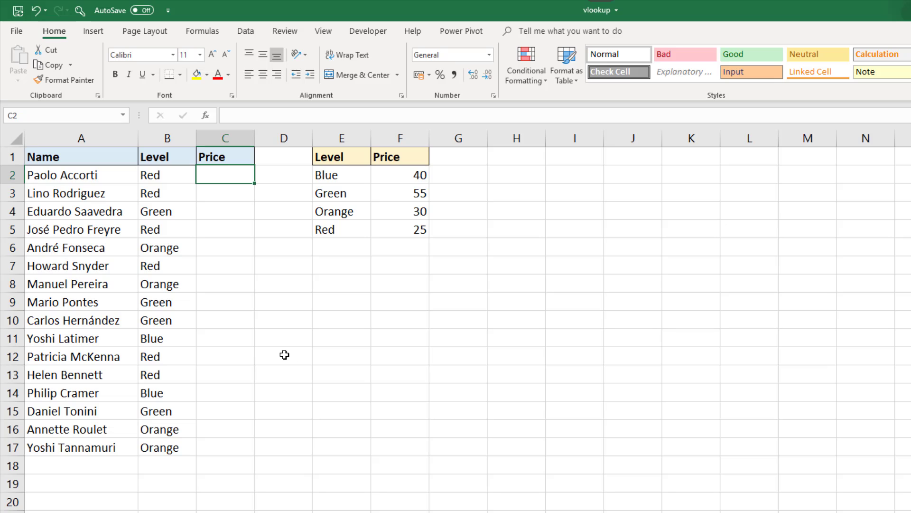
{"action": "type", "text": "="}
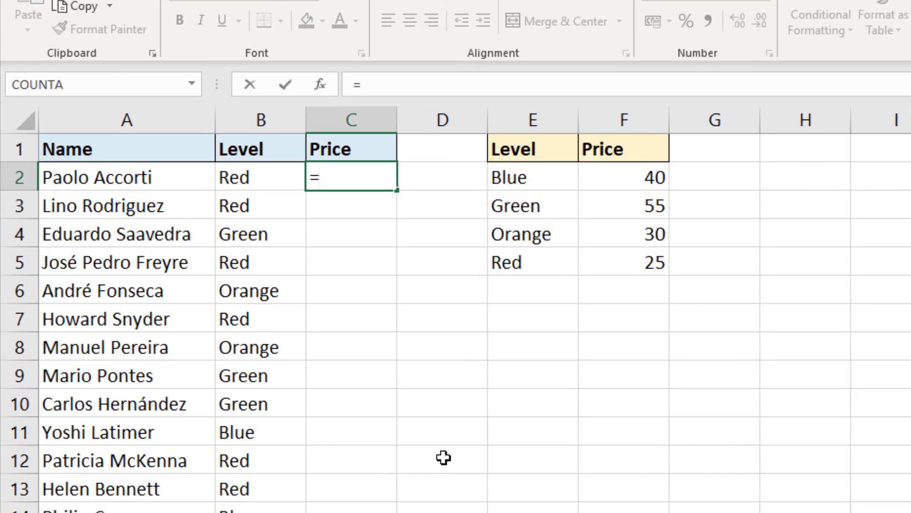
{"action": "type", "text": "vl"}
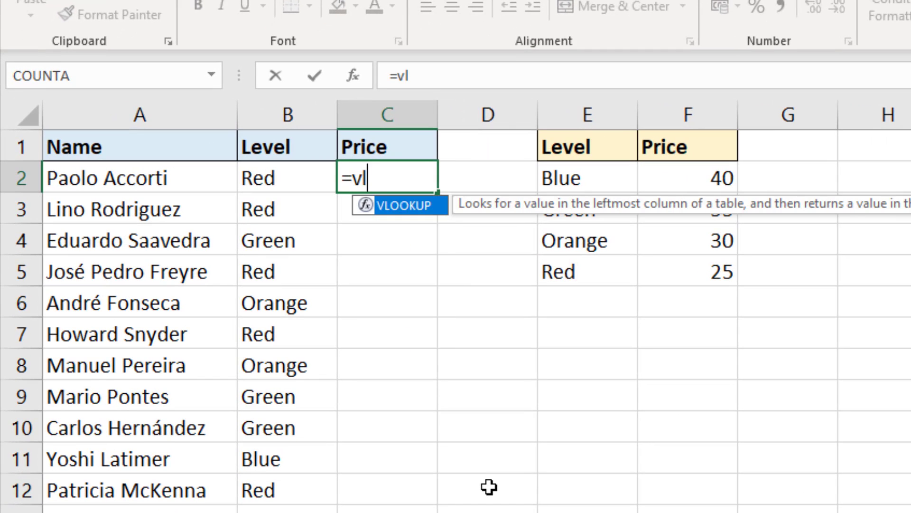
{"action": "key", "text": "BackSpace"}
{"action": "key", "text": "BackSpace"}
{"action": "type", "text": "Vl"}
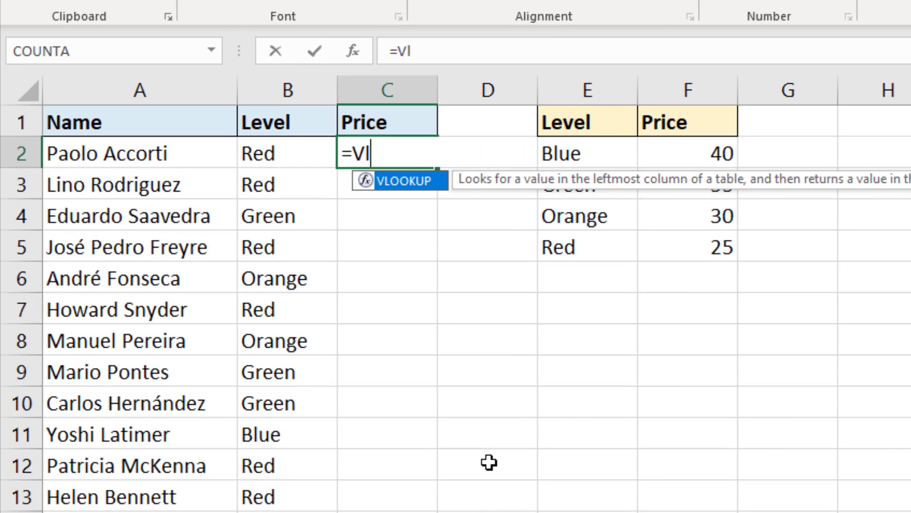
{"action": "key", "text": "Tab"}
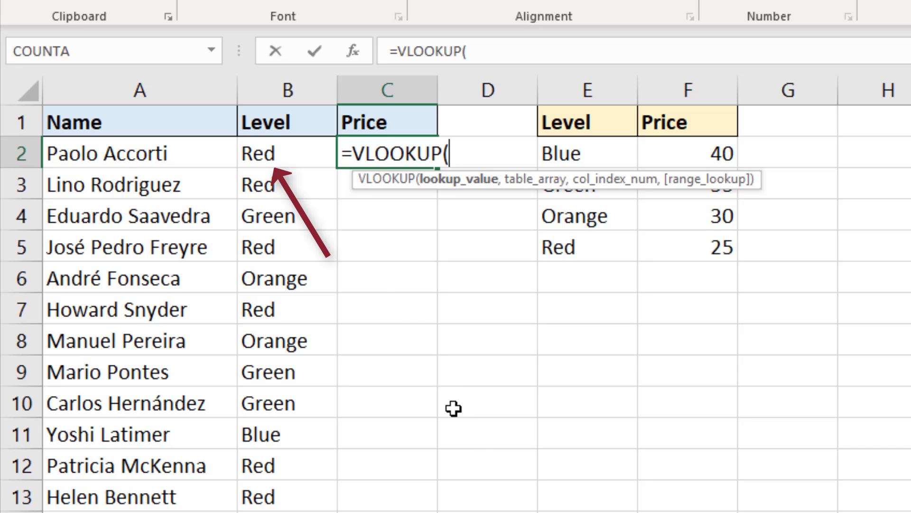
{"action": "left_click", "coordinate": [308, 164]}
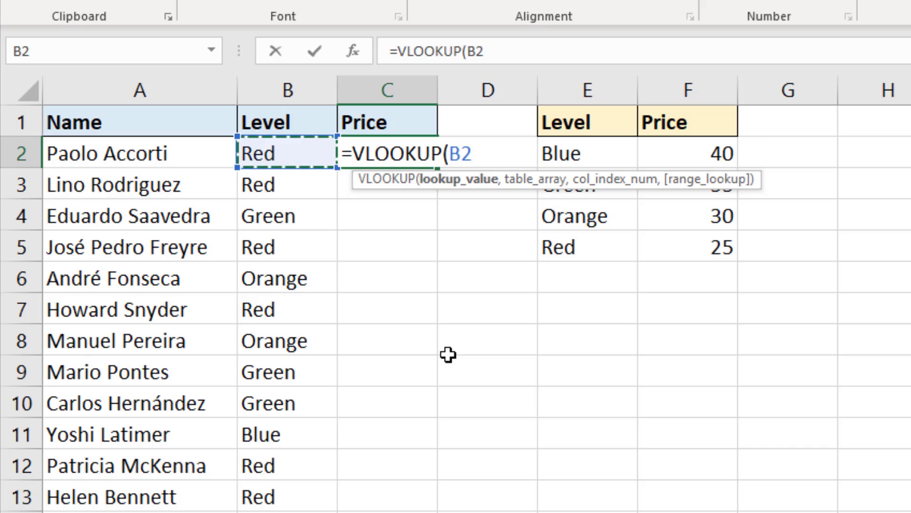
{"action": "type", "text": ","}
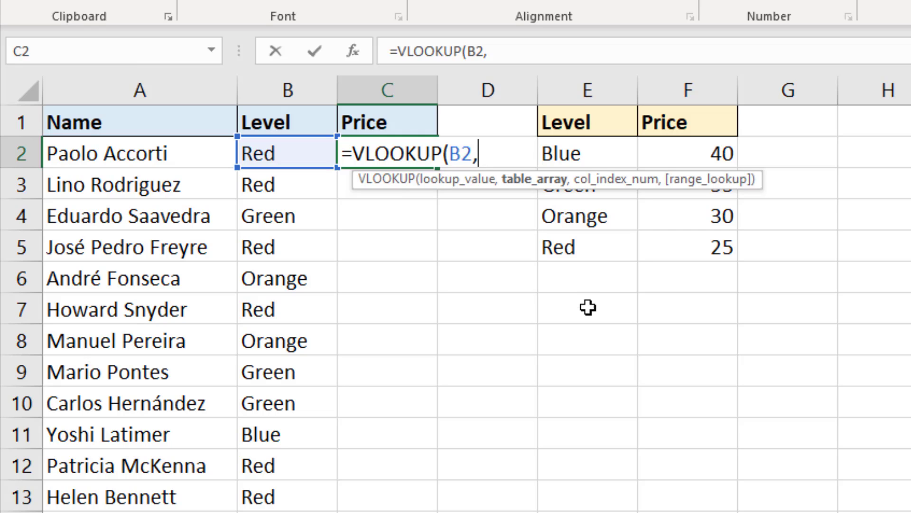
{"action": "left_click_drag", "start_coordinate": [612, 90], "coordinate": [679, 91]}
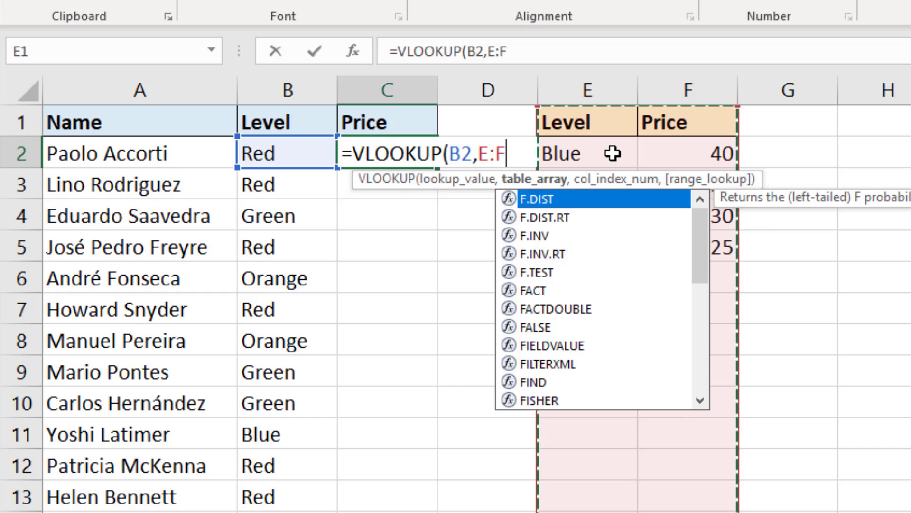
{"action": "key", "text": "BackSpace"}
{"action": "key", "text": "BackSpace"}
{"action": "key", "text": "BackSpace"}
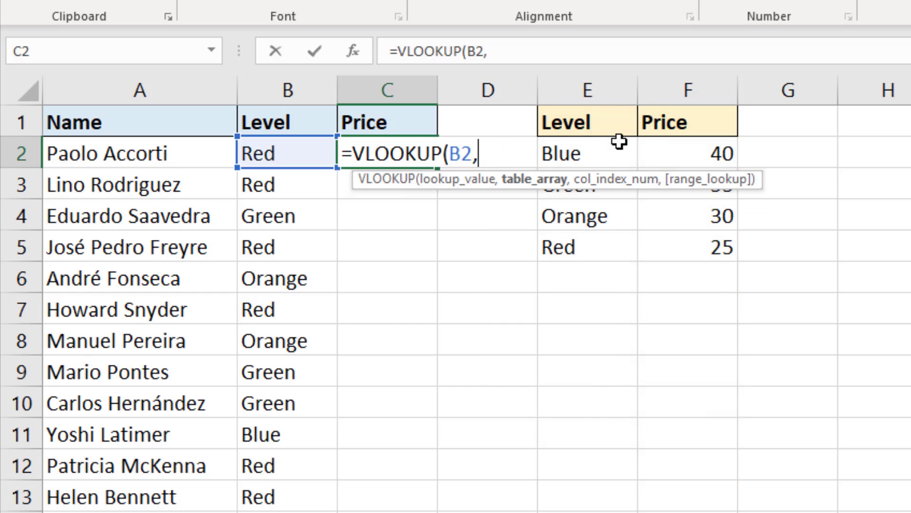
Complete the C2 VLOOKUP with the absolute table range $E$2:$F$5, column index 2 and FALSE for an exact match.
{"action": "left_click_drag", "start_coordinate": [610, 149], "coordinate": [701, 244]}
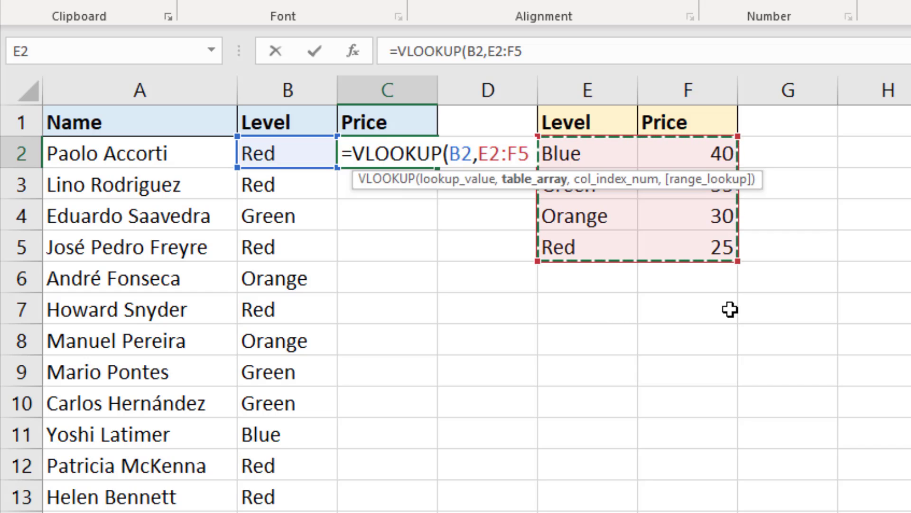
{"action": "key", "text": "F4"}
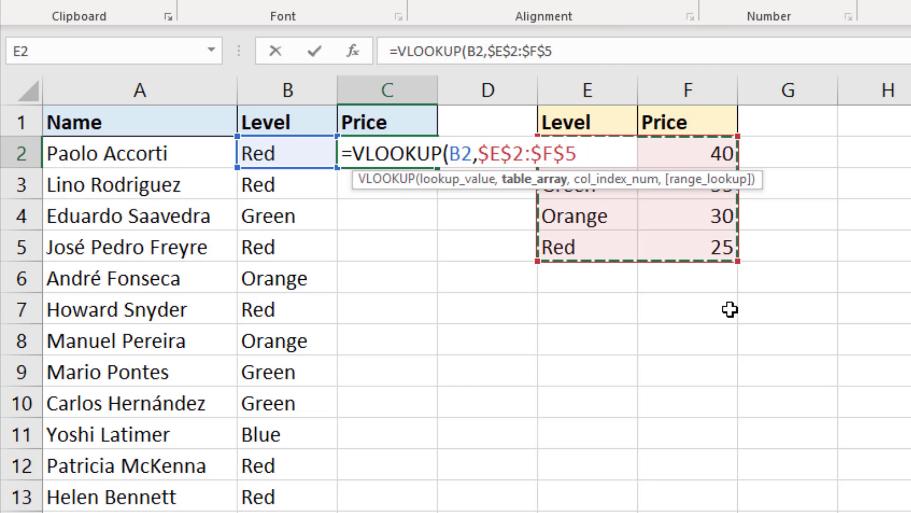
{"action": "type", "text": ","}
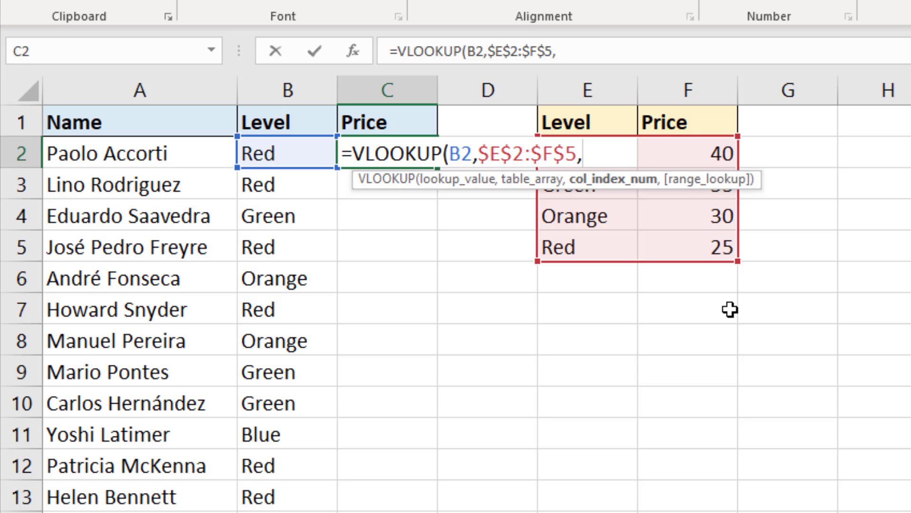
{"action": "type", "text": "2"}
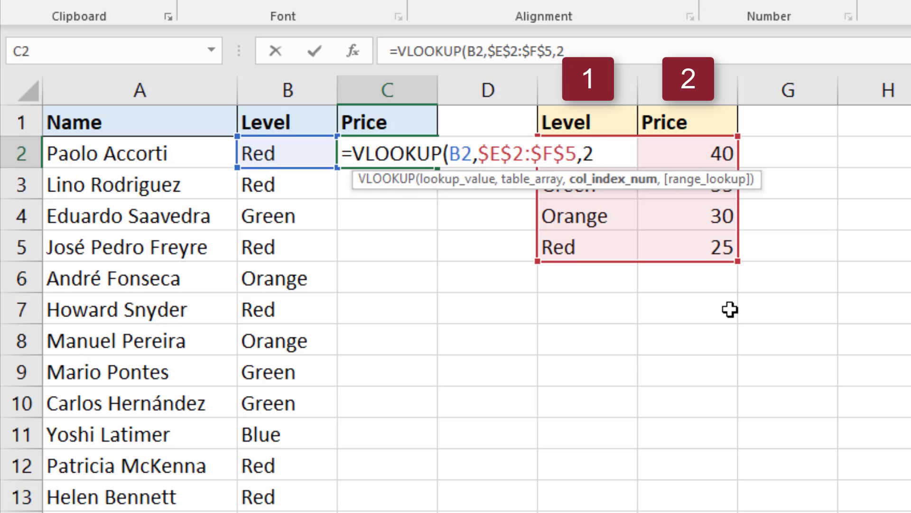
{"action": "type", "text": ","}
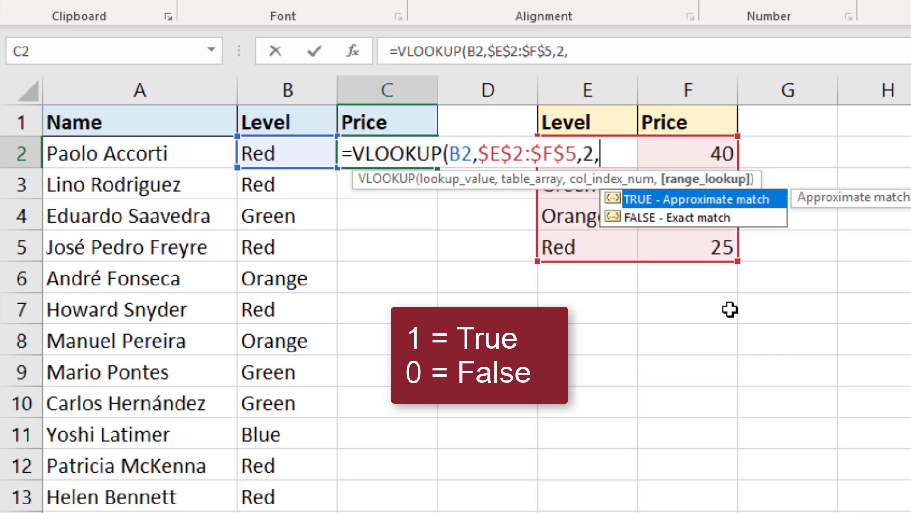
{"action": "double_click", "coordinate": [697, 218]}
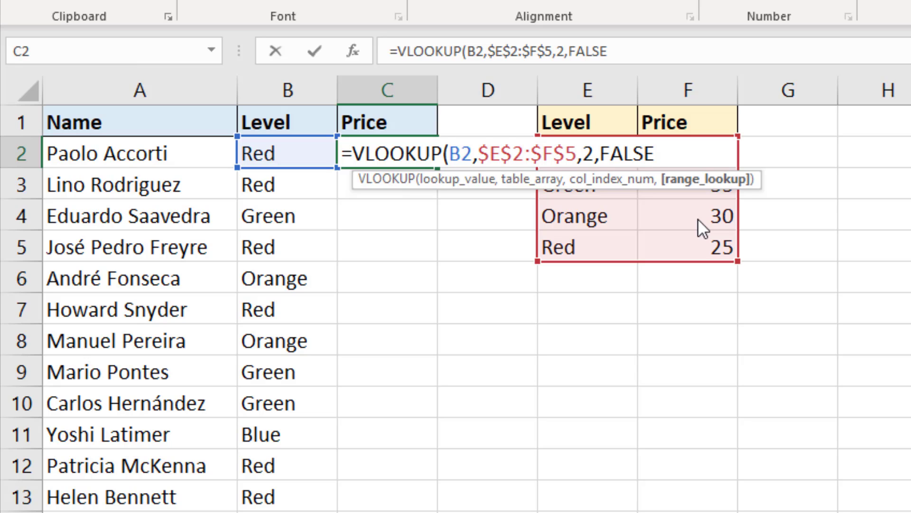
{"action": "type", "text": ")"}
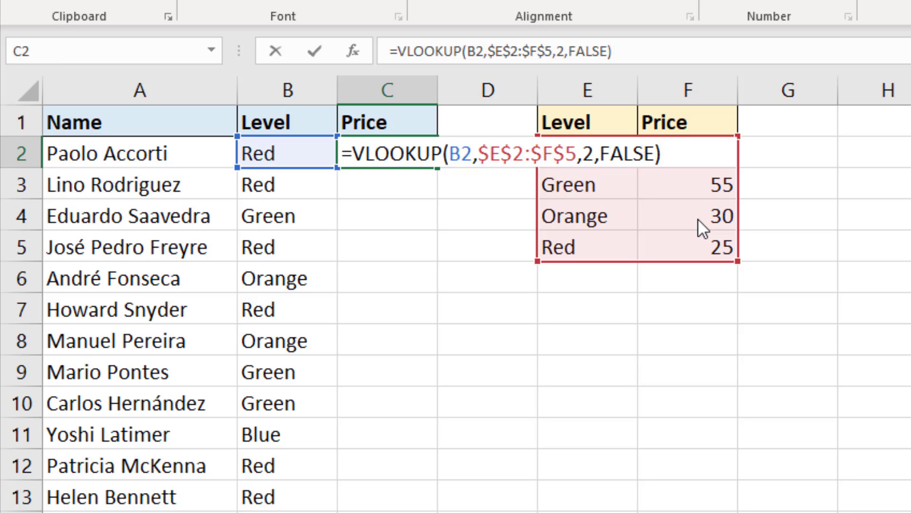
{"action": "key", "text": "Return"}
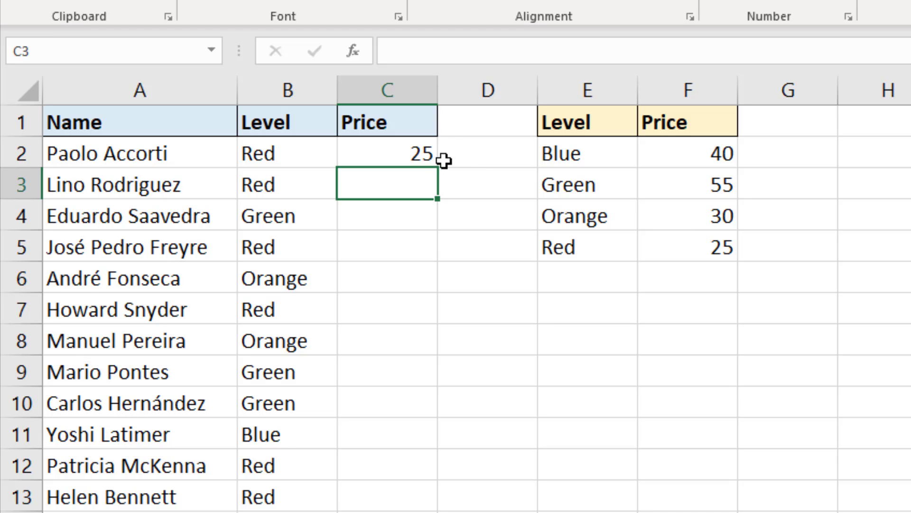
Copy the price formula from C2 down through C17.
{"action": "left_click", "coordinate": [419, 152]}
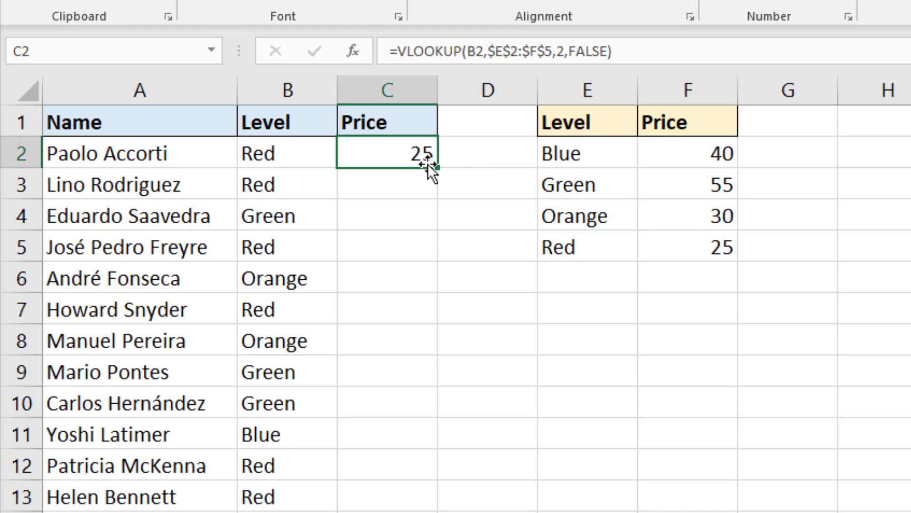
{"action": "left_click_drag", "start_coordinate": [437, 167], "coordinate": [304, 474]}
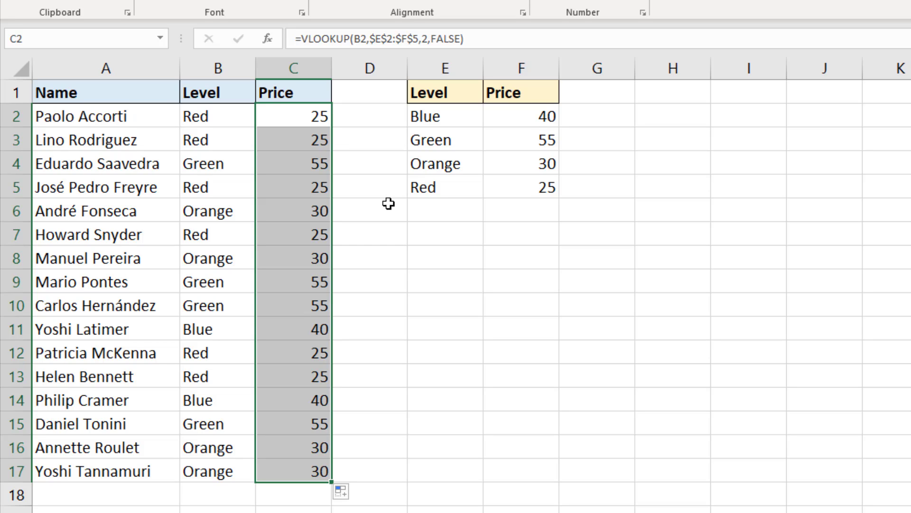
{"action": "left_click", "coordinate": [389, 204]}
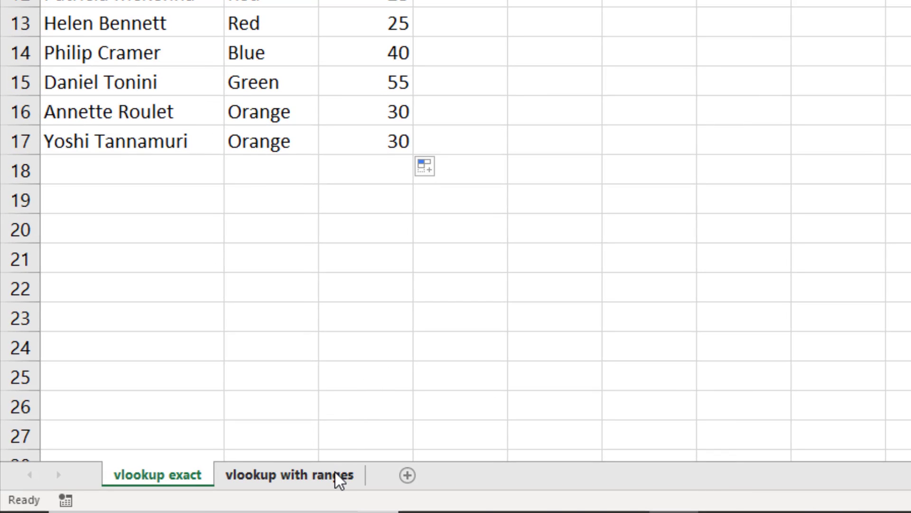
On the "vlookup with ranges" sheet, start a VLOOKUP formula in C2 with the spent amount in B2 as the lookup value.
{"action": "left_click", "coordinate": [335, 472]}
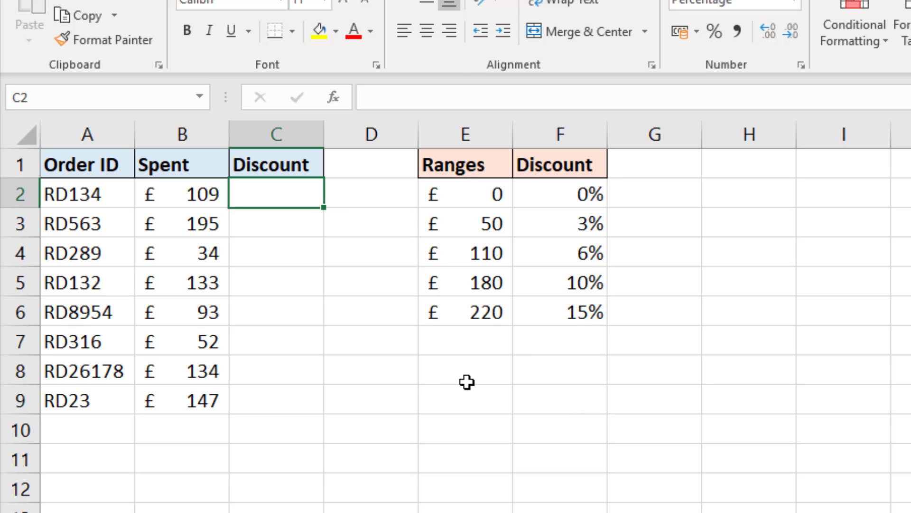
{"action": "type", "text": "=vl"}
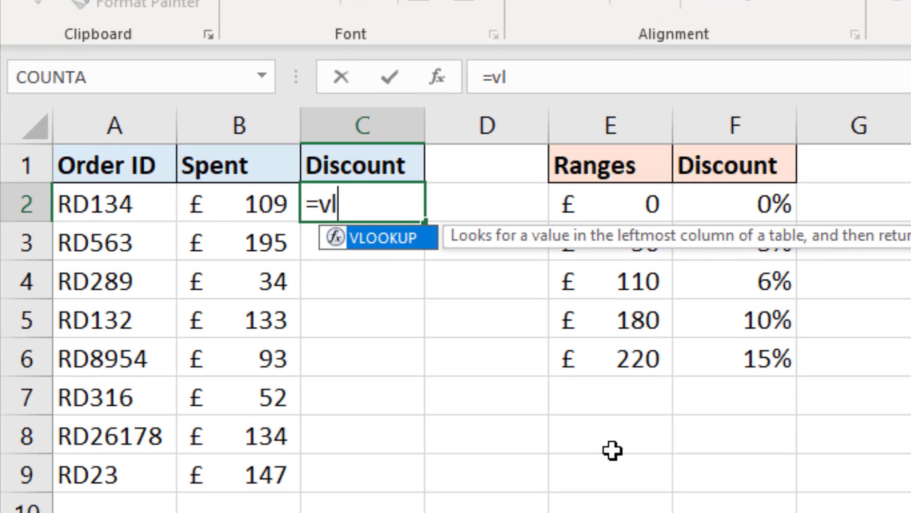
{"action": "key", "text": "Tab"}
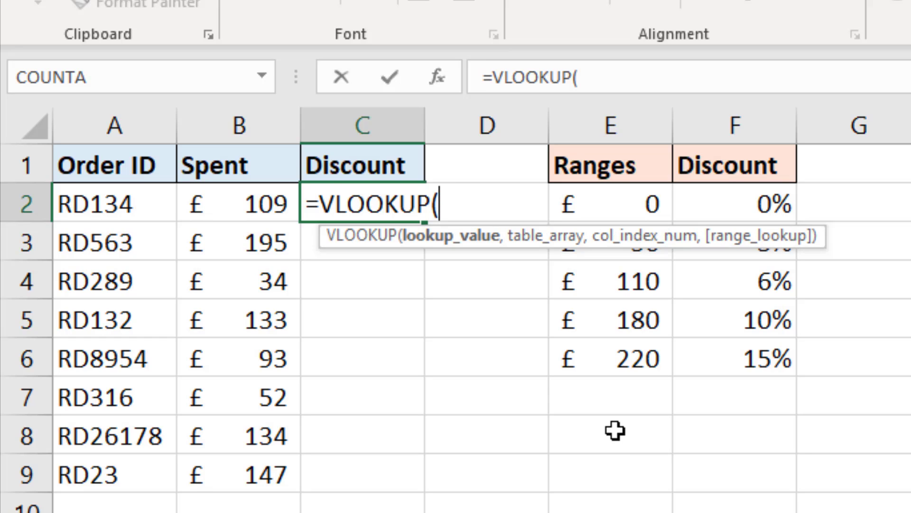
{"action": "left_click", "coordinate": [262, 214]}
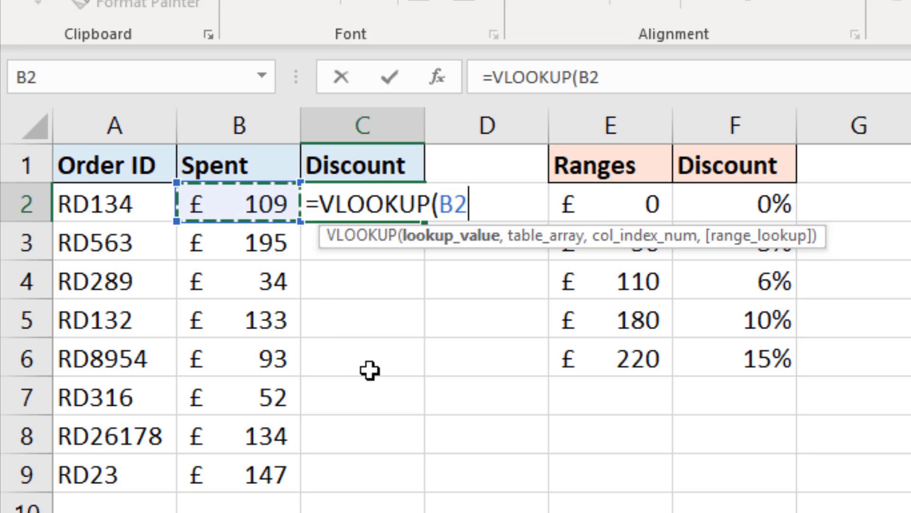
{"action": "type", "text": ","}
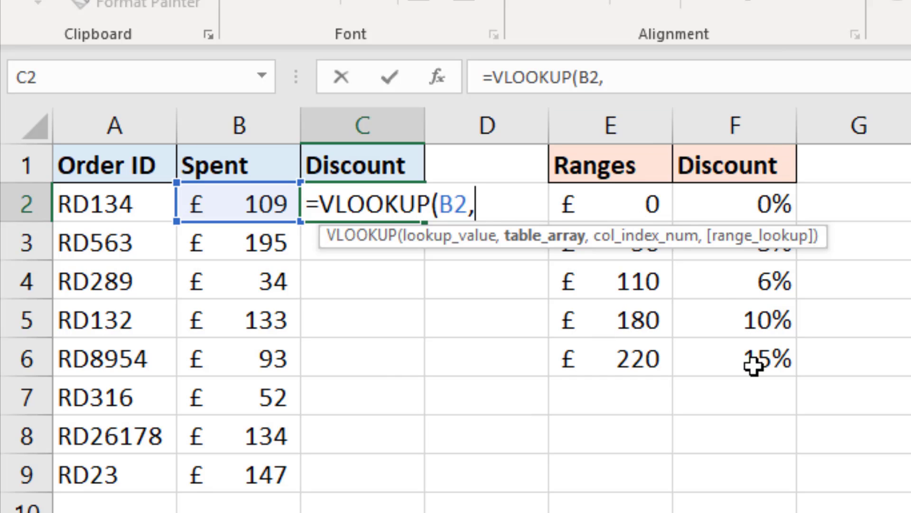
Complete the discount VLOOKUP with the absolute table range $E$2:$F$6, column index 2 and TRUE for an approximate match.
{"action": "left_click_drag", "start_coordinate": [659, 205], "coordinate": [738, 353]}
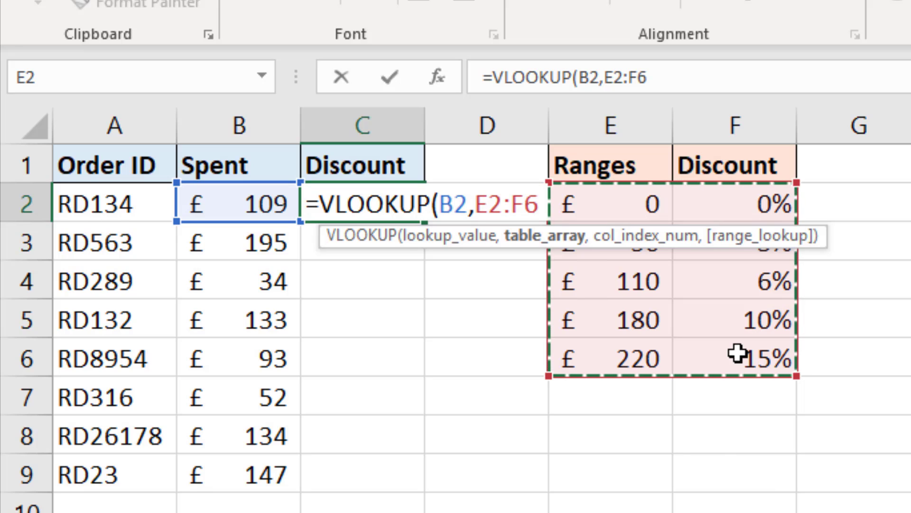
{"action": "key", "text": "F4"}
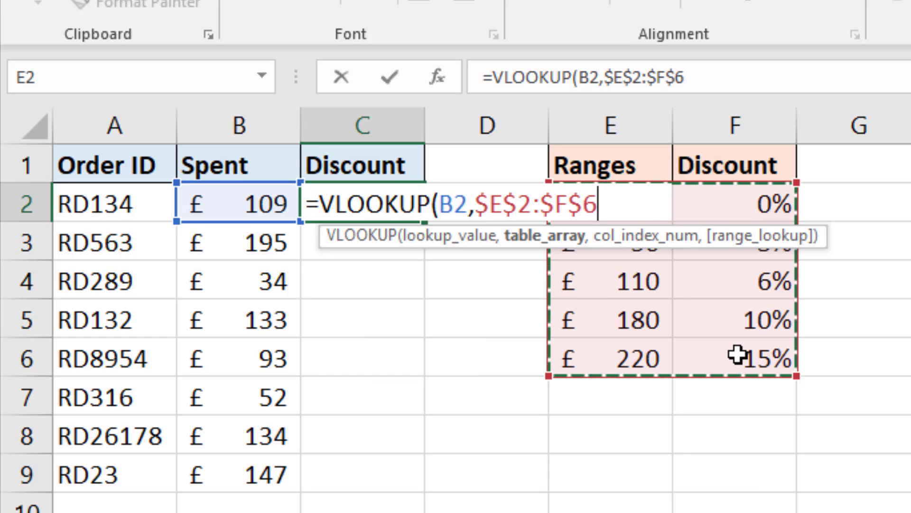
{"action": "type", "text": ","}
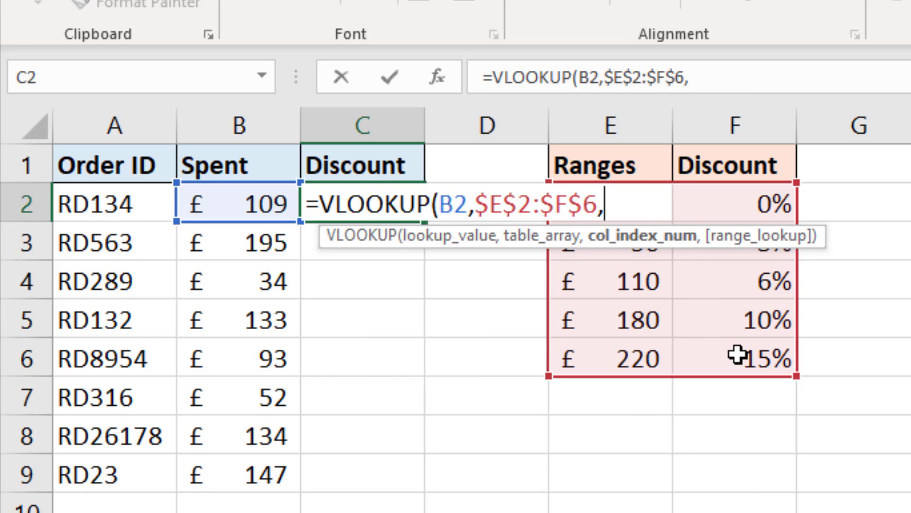
{"action": "type", "text": "2"}
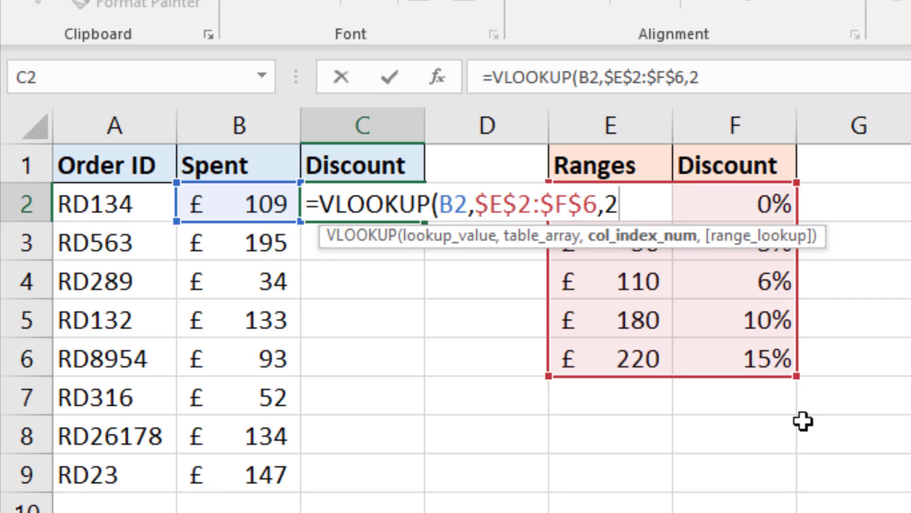
{"action": "type", "text": ","}
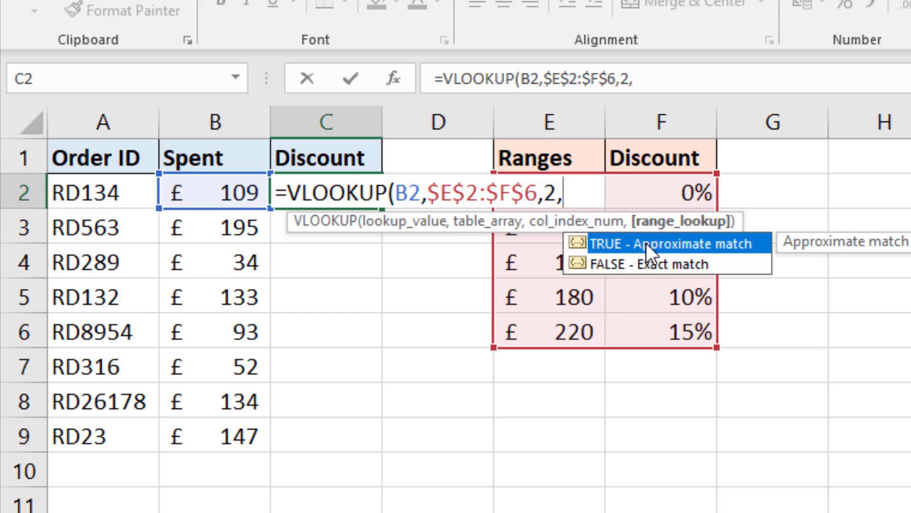
{"action": "double_click", "coordinate": [647, 243]}
{"action": "left_click", "coordinate": [646, 242]}
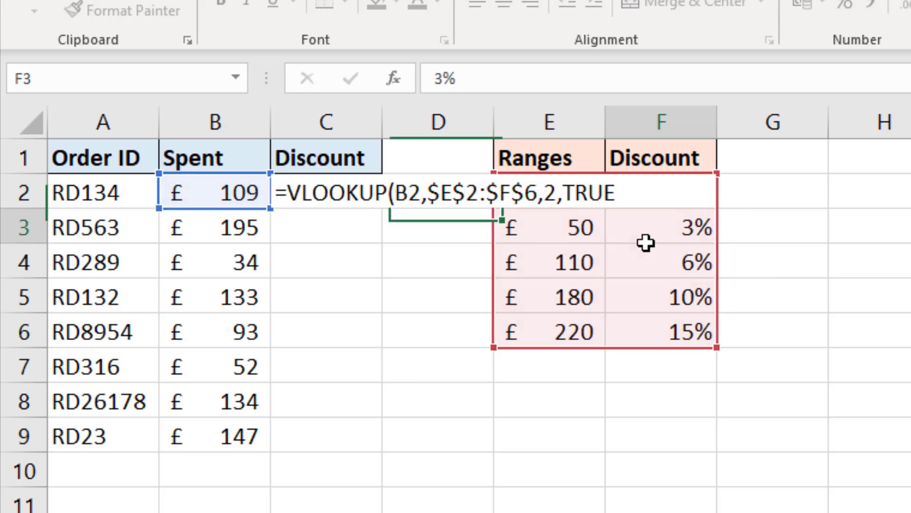
Copy the discount formula from C2 down through C9.
{"action": "left_click", "coordinate": [373, 189]}
{"action": "left_click_drag", "start_coordinate": [382, 207], "coordinate": [377, 445]}
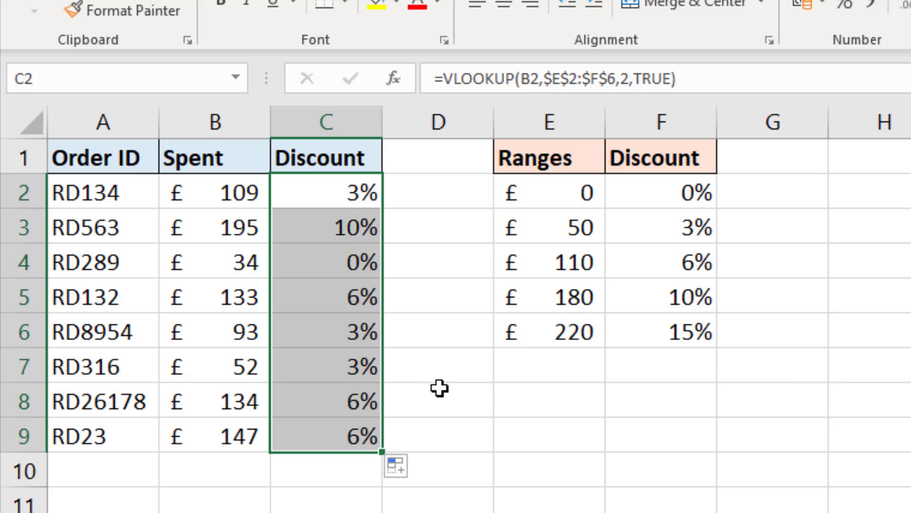
Sort the Ranges and Discount lookup table by discount from largest to smallest.
{"action": "left_click", "coordinate": [659, 263]}
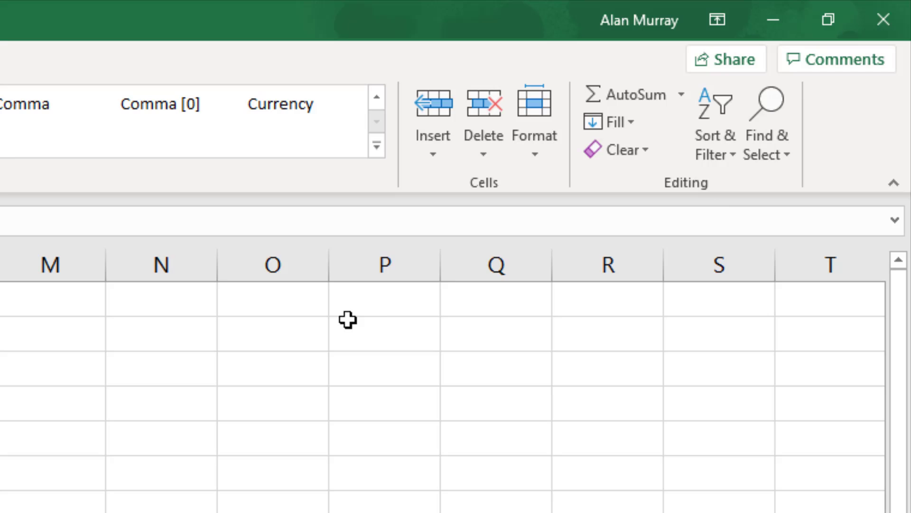
{"action": "left_click", "coordinate": [720, 157]}
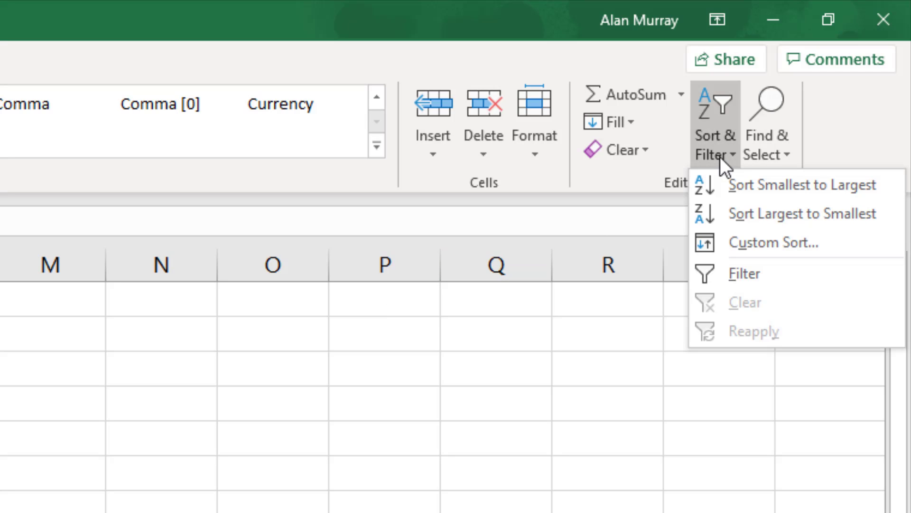
{"action": "left_click", "coordinate": [722, 212]}
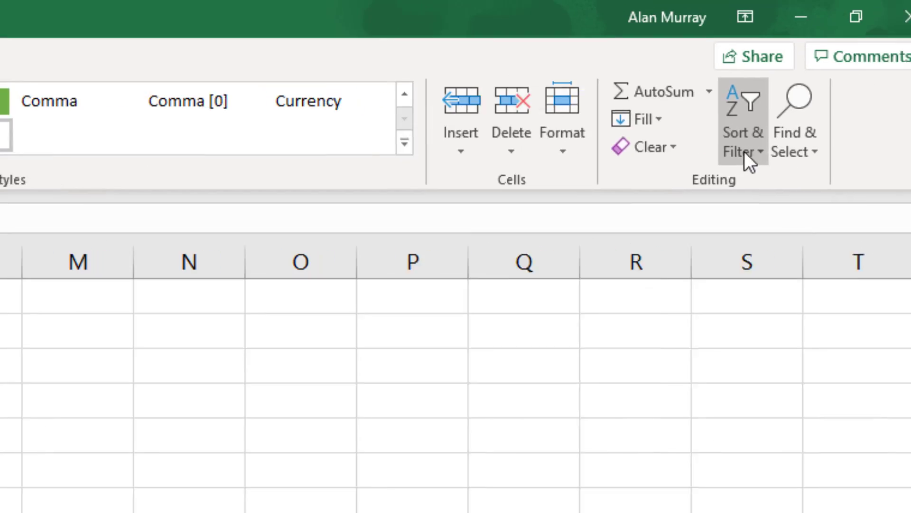
Sort the Ranges and Discount lookup table by discount from smallest to largest.
{"action": "left_click", "coordinate": [716, 154]}
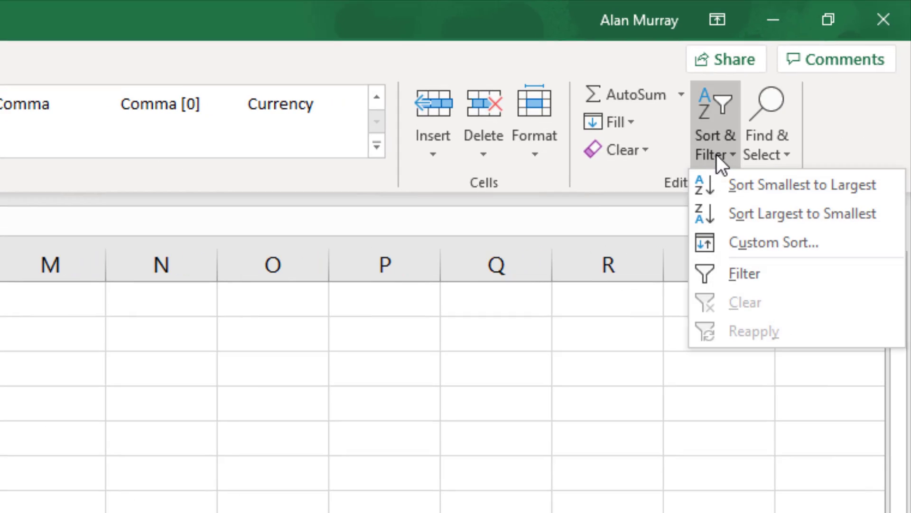
{"action": "left_click", "coordinate": [715, 184]}
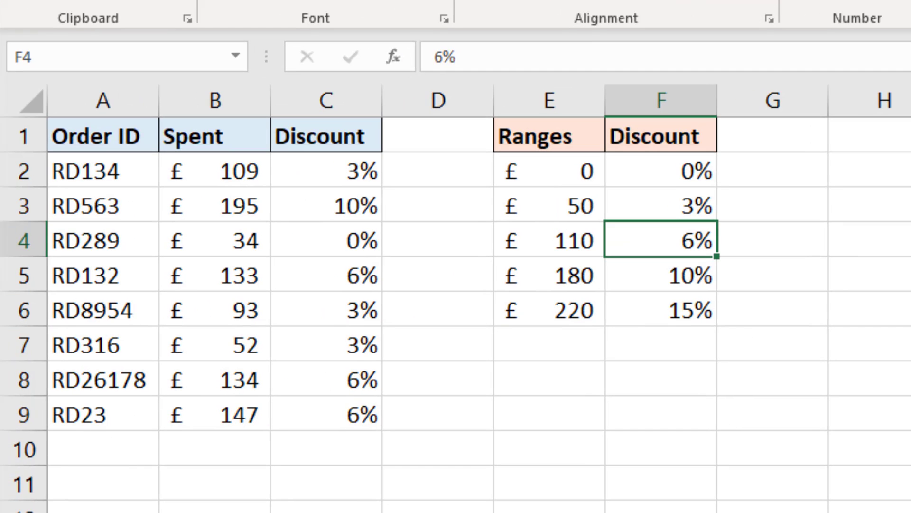